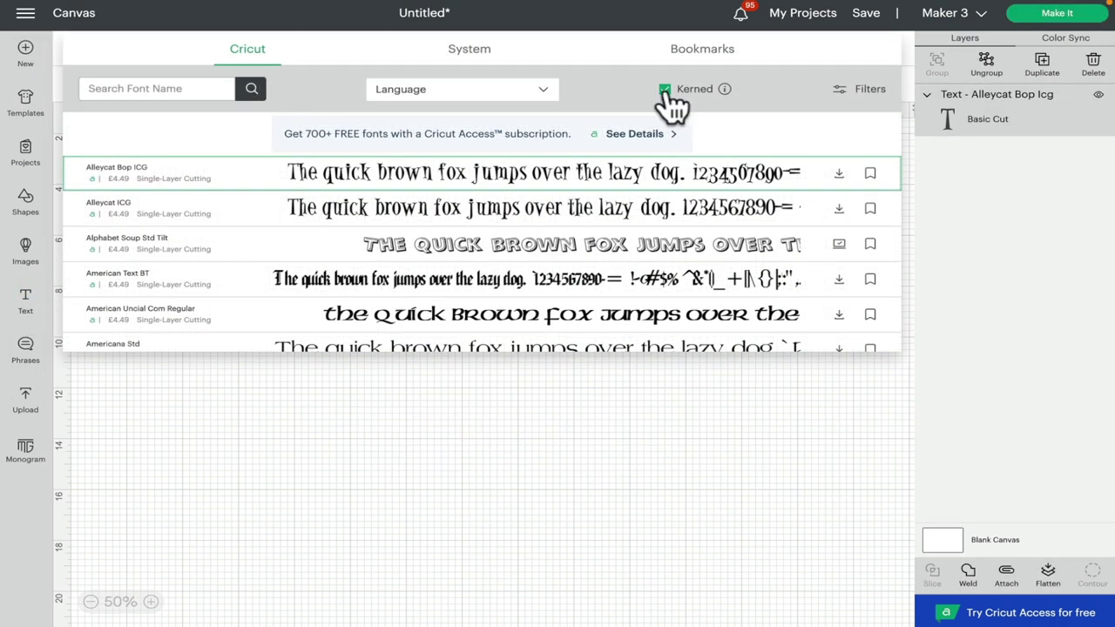
# - Turn off the Kerned filter so the font list shows every font
pyautogui.click(666, 90)
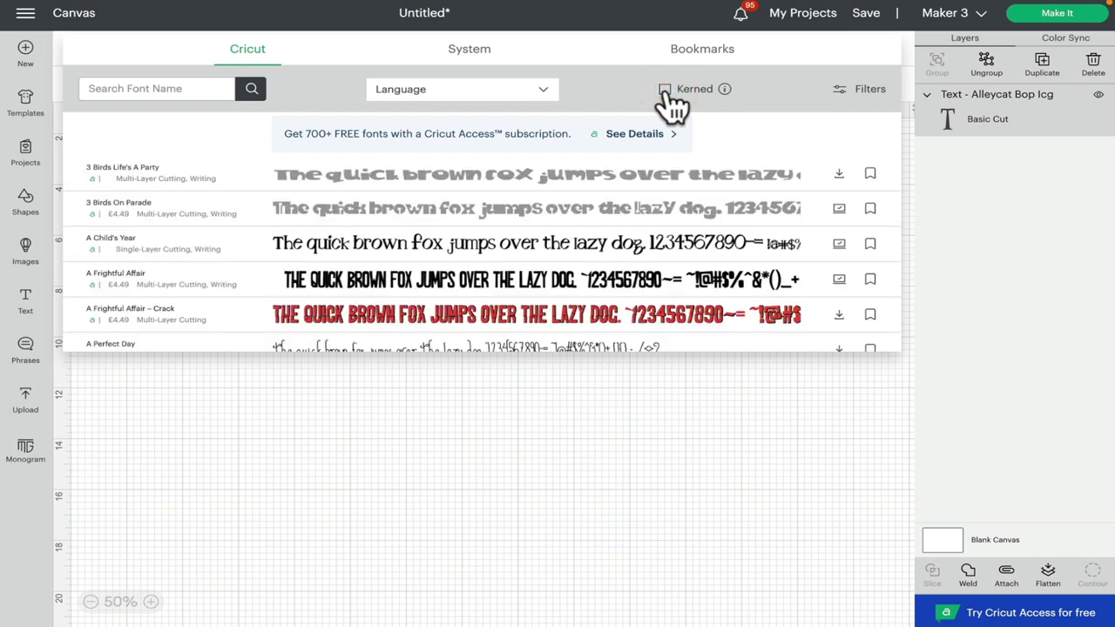
# - Search font names for 'alex' to find the Alexis Mattox - Emma Rae font
pyautogui.click(195, 88)
pyautogui.write('alex')
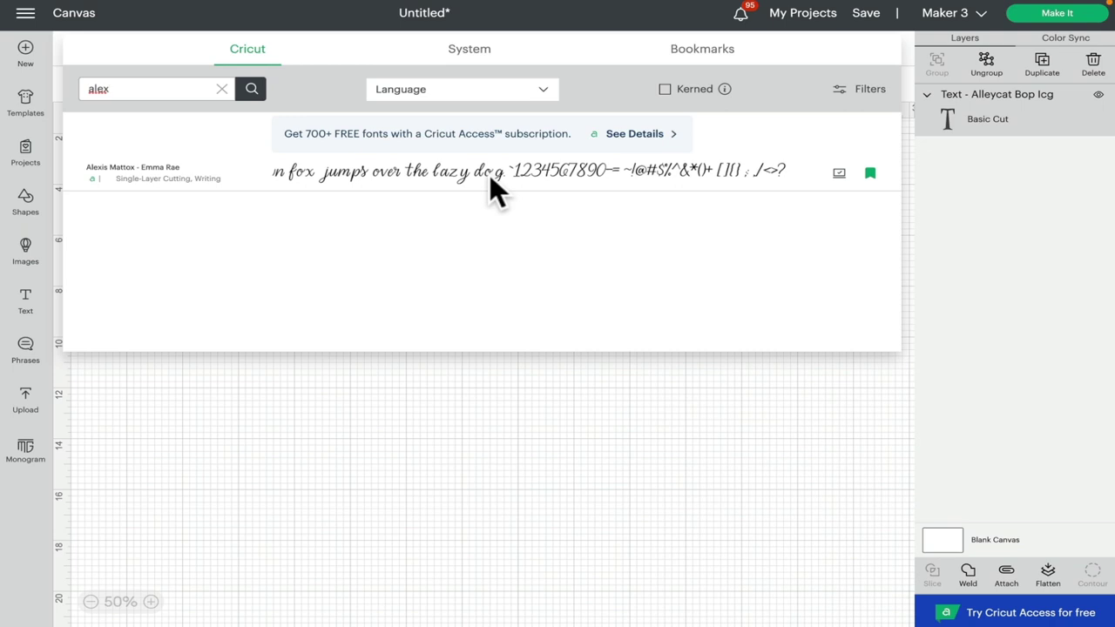
# - Apply Alexis Mattox - Emma Rae, change the text to 'Spacing', and move it top left
pyautogui.click(489, 178)
pyautogui.doubleClick(163, 224)
pyautogui.write('Spacing')
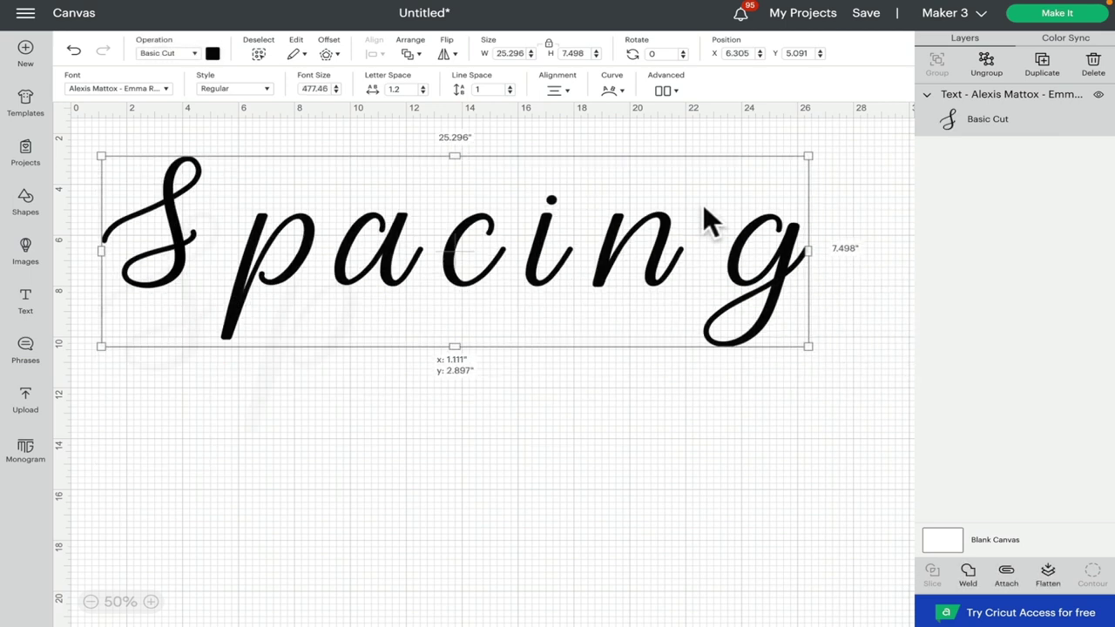
pyautogui.moveTo(703, 204); pyautogui.dragTo(747, 180)
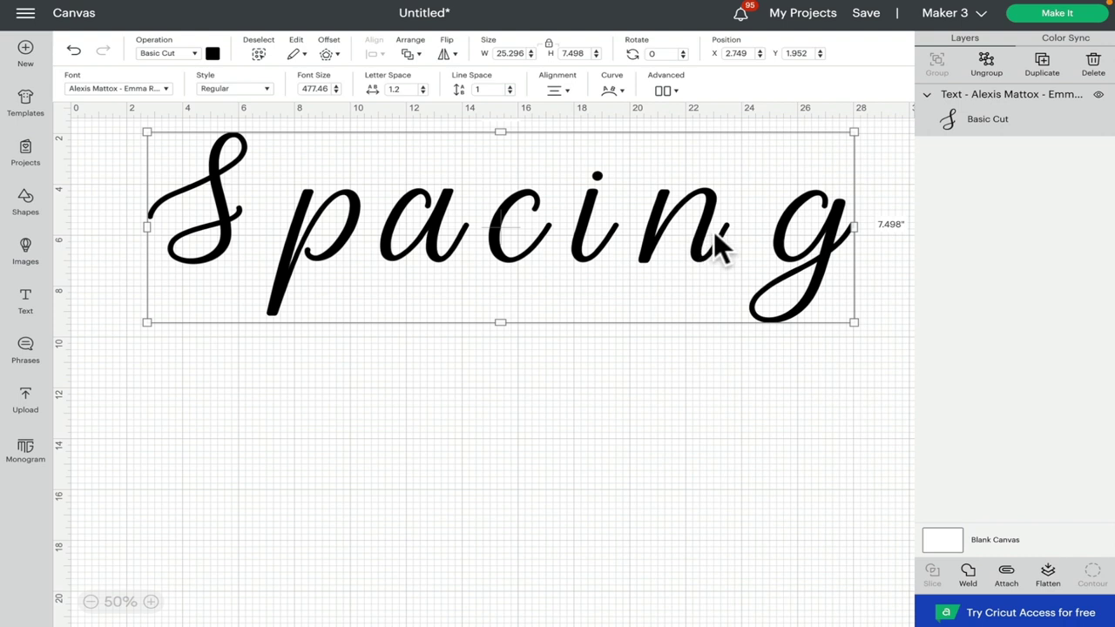
# - Duplicate the Spacing text, drag the copy below the original, and tighten its letter spacing
pyautogui.click(1044, 66)
pyautogui.moveTo(602, 211); pyautogui.dragTo(602, 423)
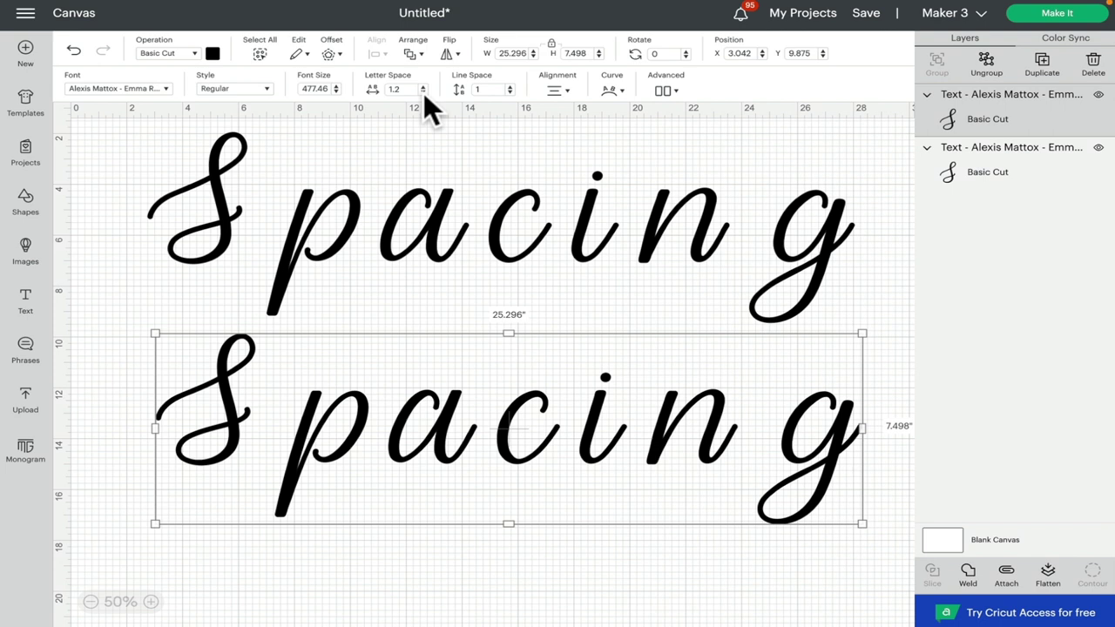
pyautogui.moveTo(422, 93); pyautogui.dragTo(424, 94)
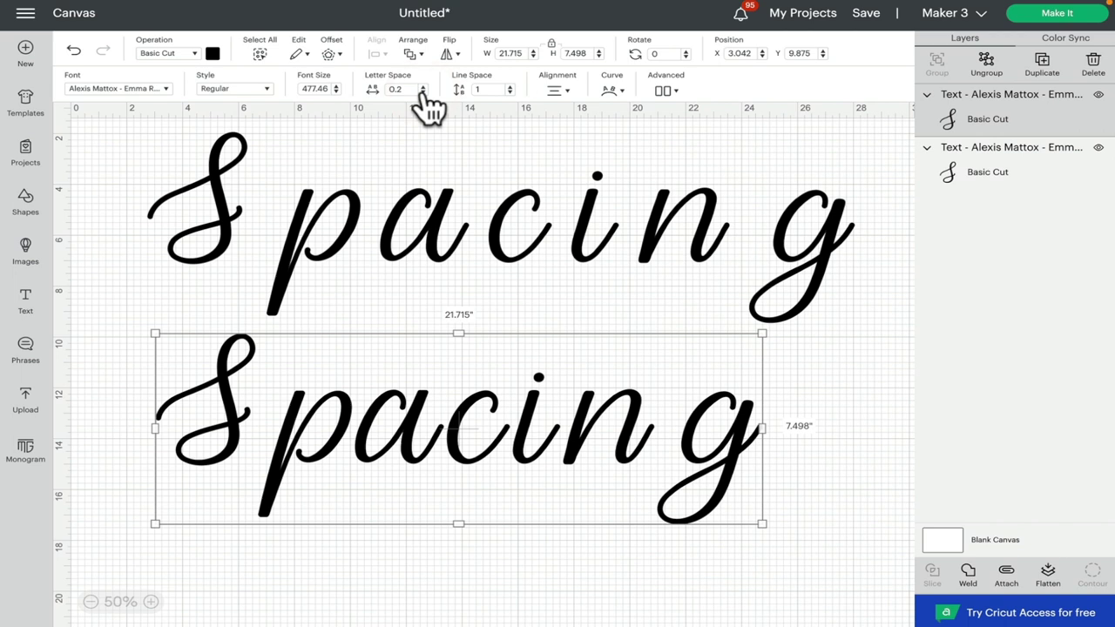
pyautogui.moveTo(424, 95); pyautogui.dragTo(424, 95)
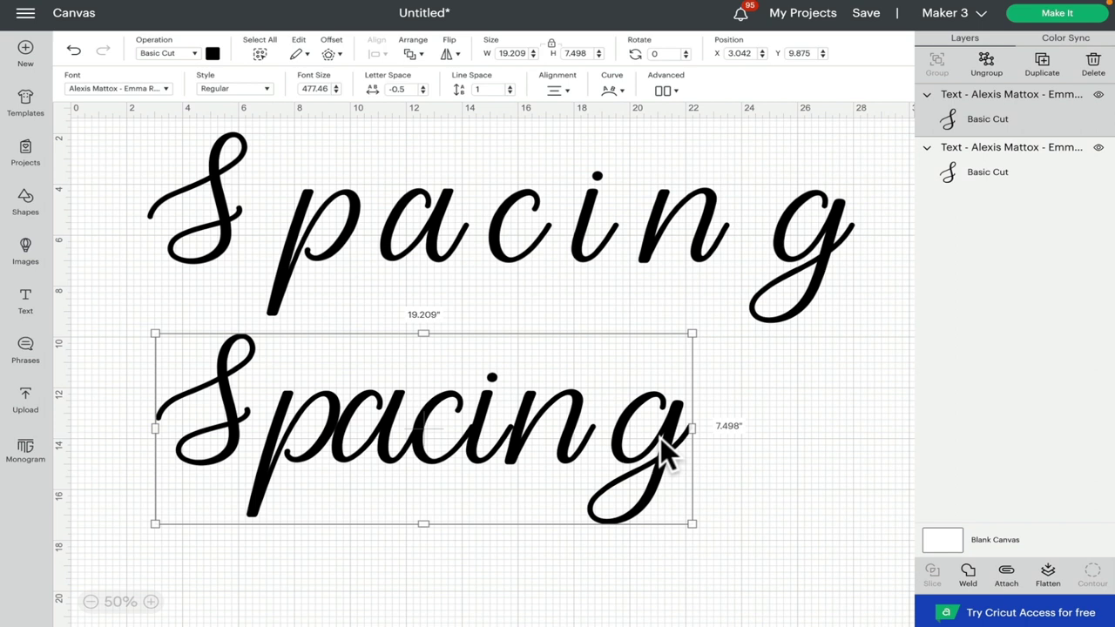
# - Settle the copy's letter spacing at -0.2 after trying -0.4
pyautogui.click(422, 86)
pyautogui.click(423, 86)
pyautogui.click(422, 86)
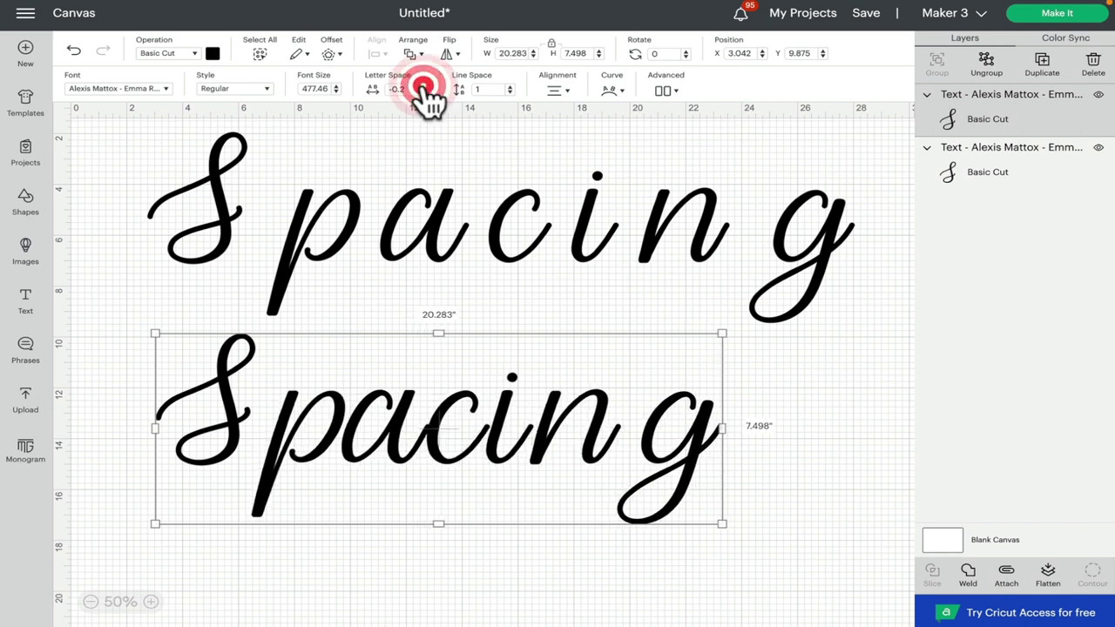
pyautogui.click(424, 93)
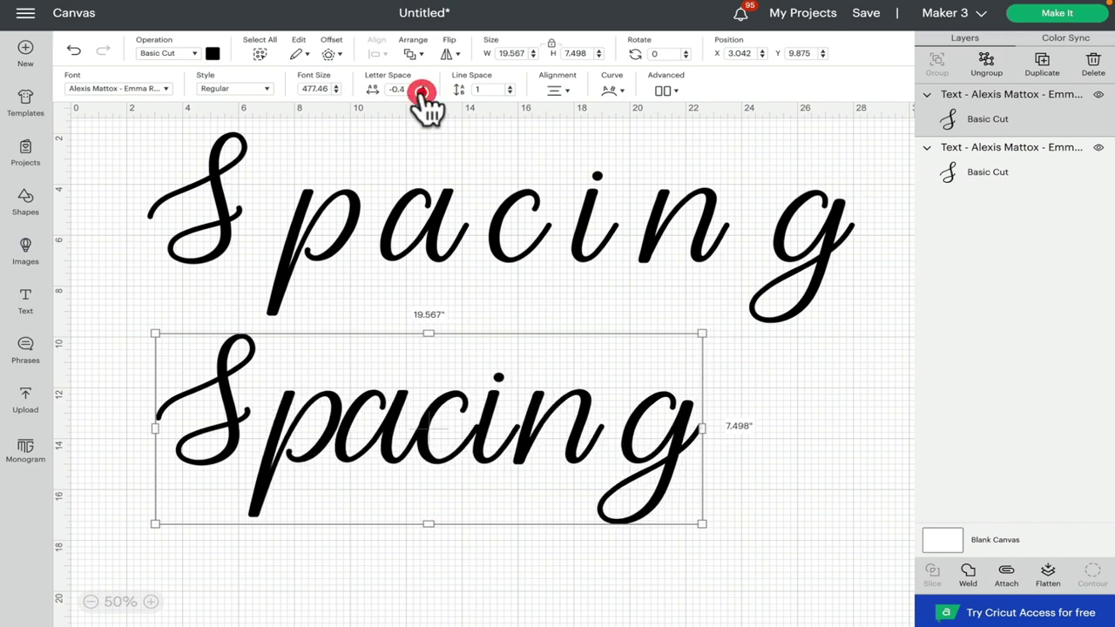
pyautogui.click(423, 92)
pyautogui.click(423, 86)
pyautogui.click(422, 86)
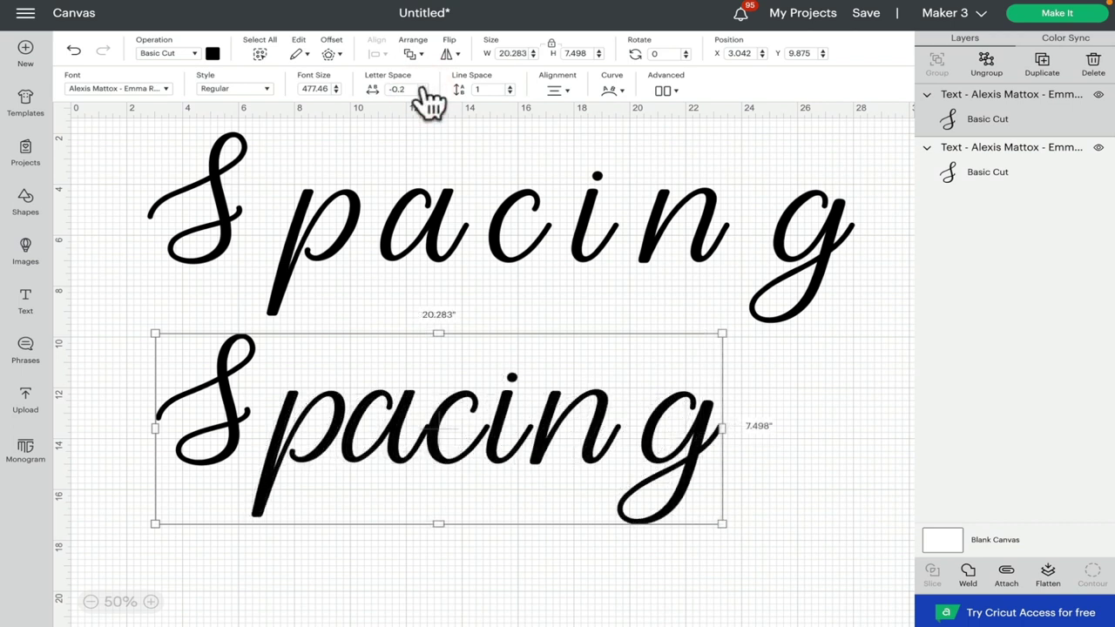
# - Split the lower Spacing into separate letter layers and check each letter
pyautogui.click(720, 84)
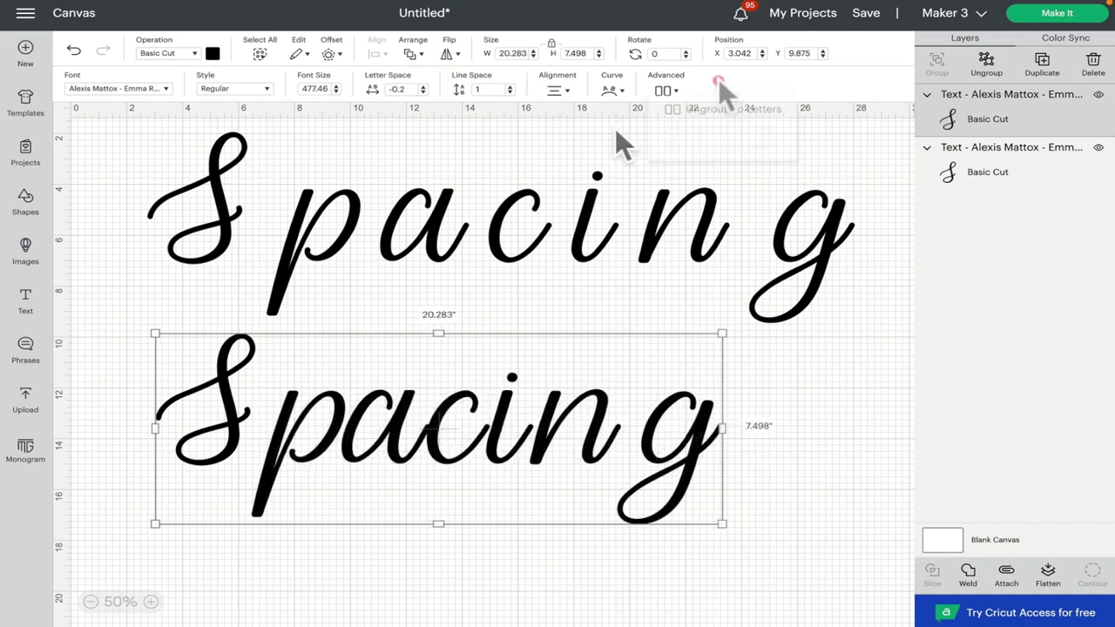
pyautogui.click(669, 90)
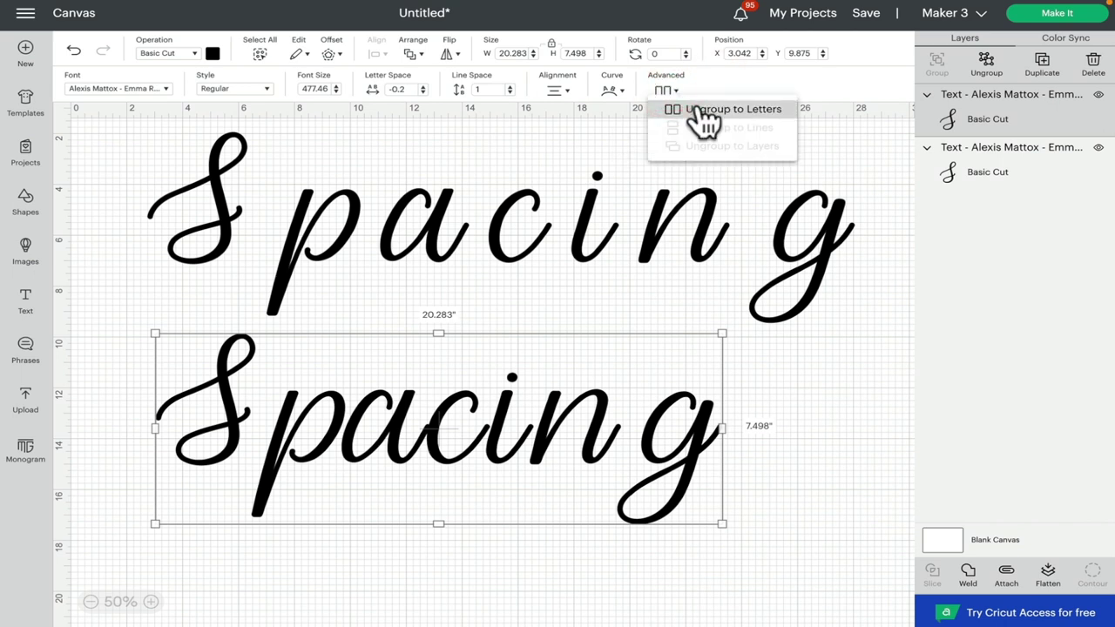
pyautogui.click(991, 63)
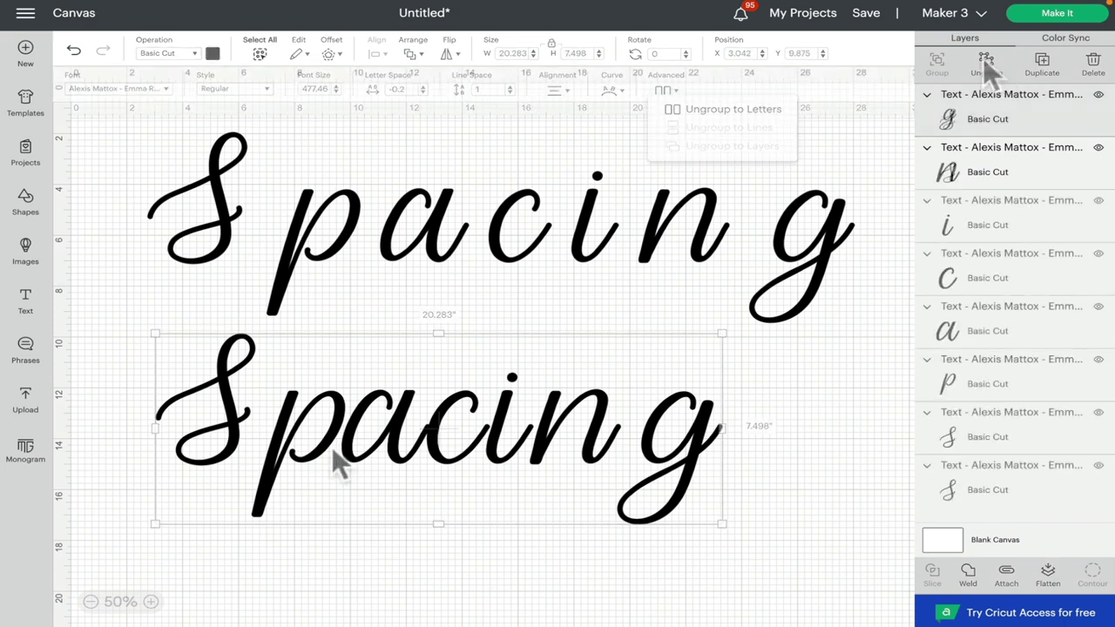
pyautogui.click(301, 446)
pyautogui.click(393, 405)
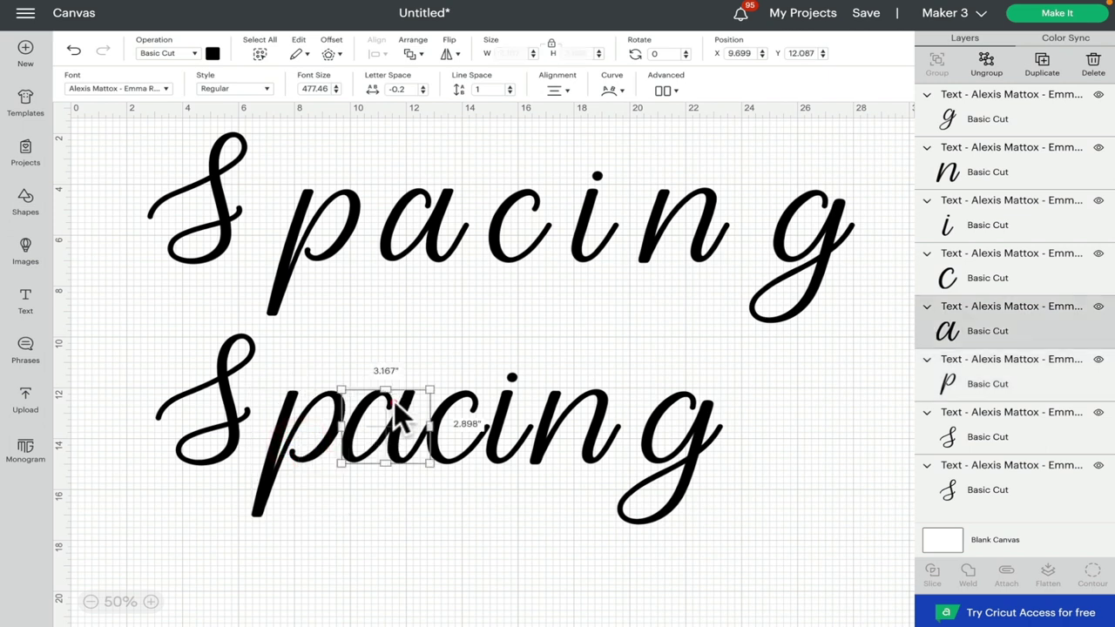
pyautogui.click(457, 416)
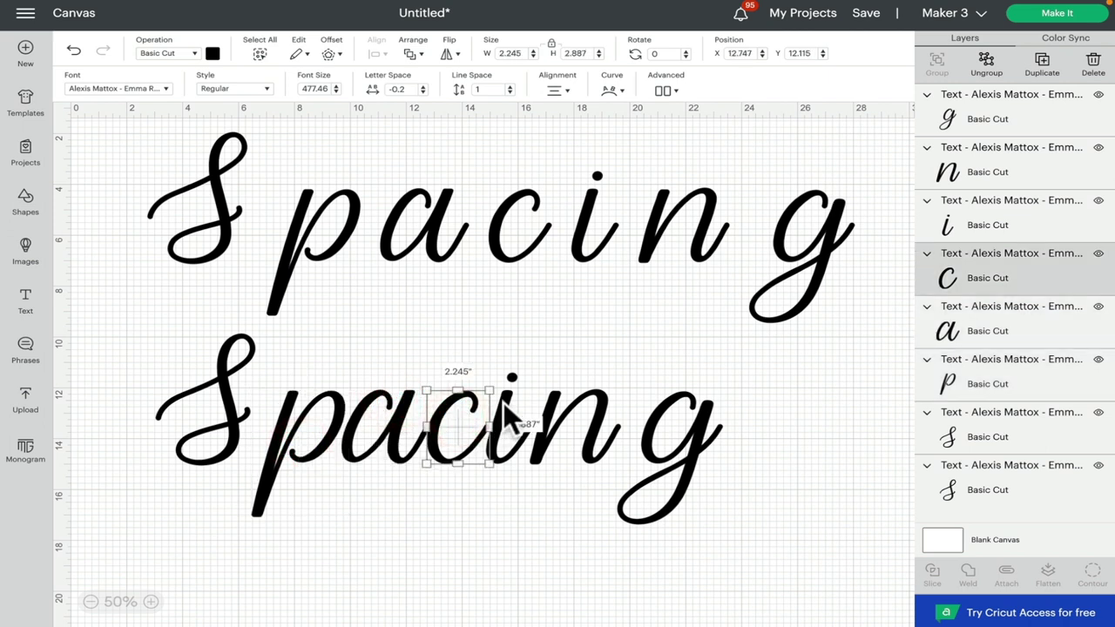
pyautogui.click(503, 403)
pyautogui.click(573, 410)
pyautogui.click(661, 417)
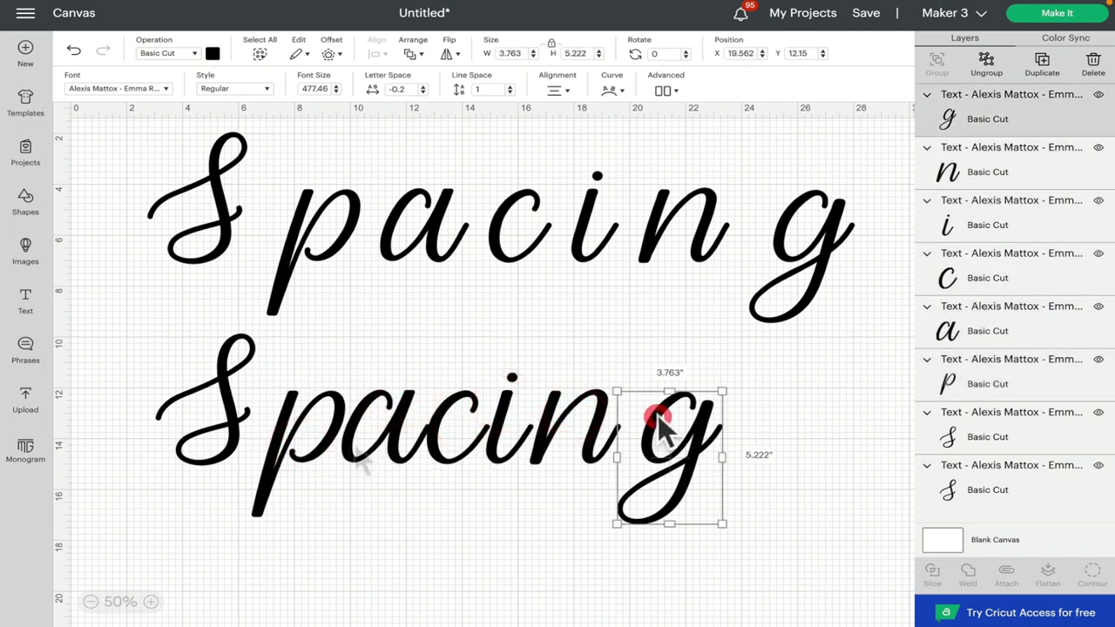
# - Nudge the c and the i of the lower word two steps left each
pyautogui.click(442, 431)
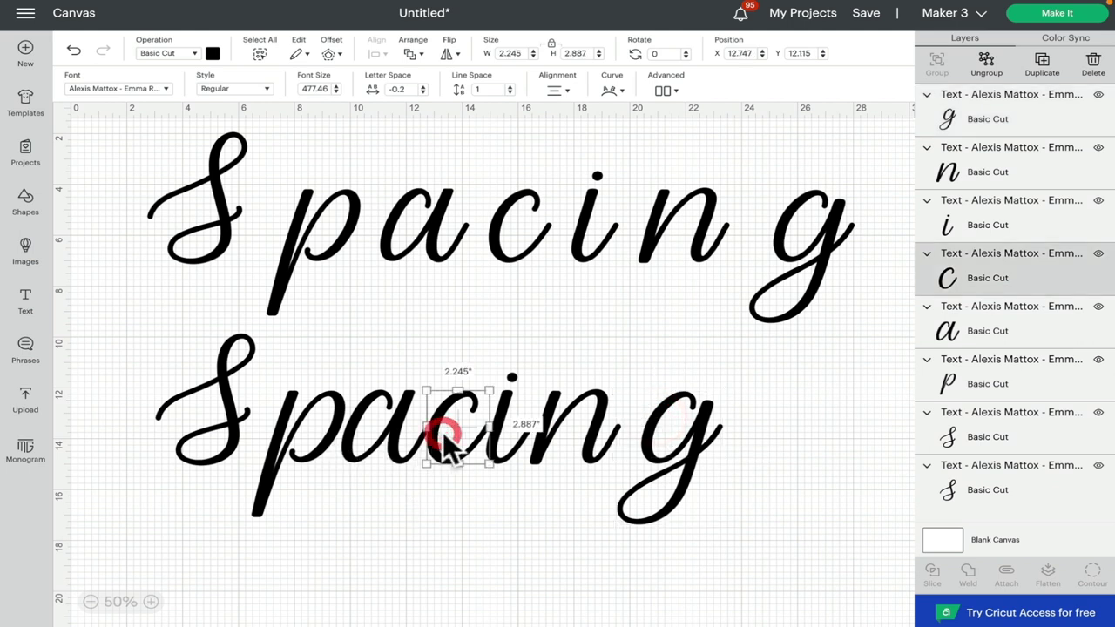
pyautogui.press('Left')
pyautogui.press('Left')
pyautogui.press('Left')
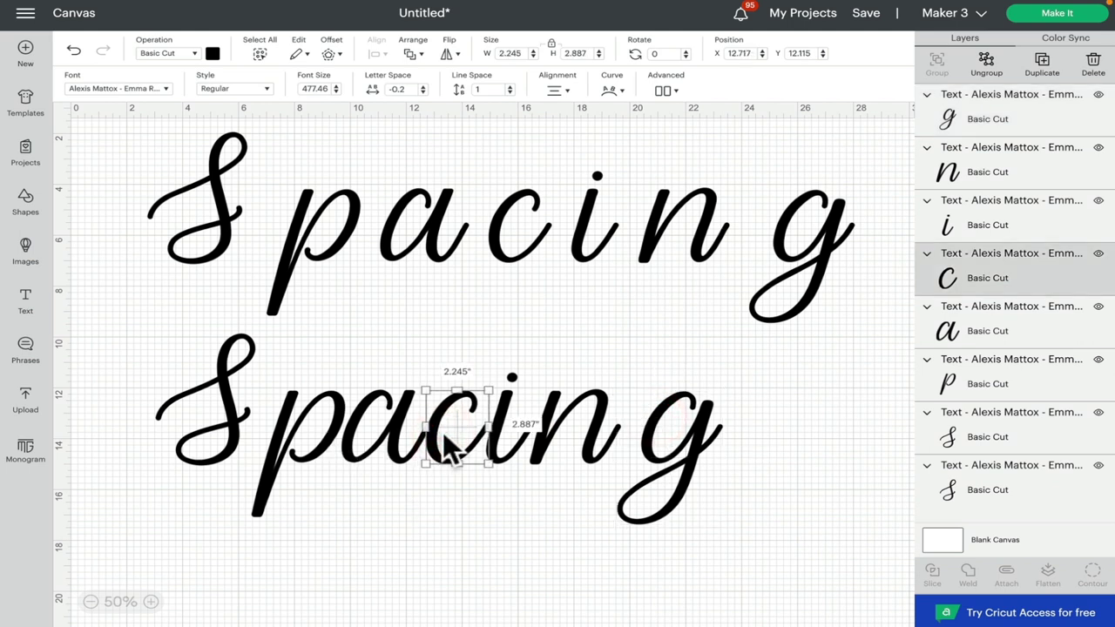
pyautogui.press('Left')
pyautogui.press('Left')
pyautogui.press('Left')
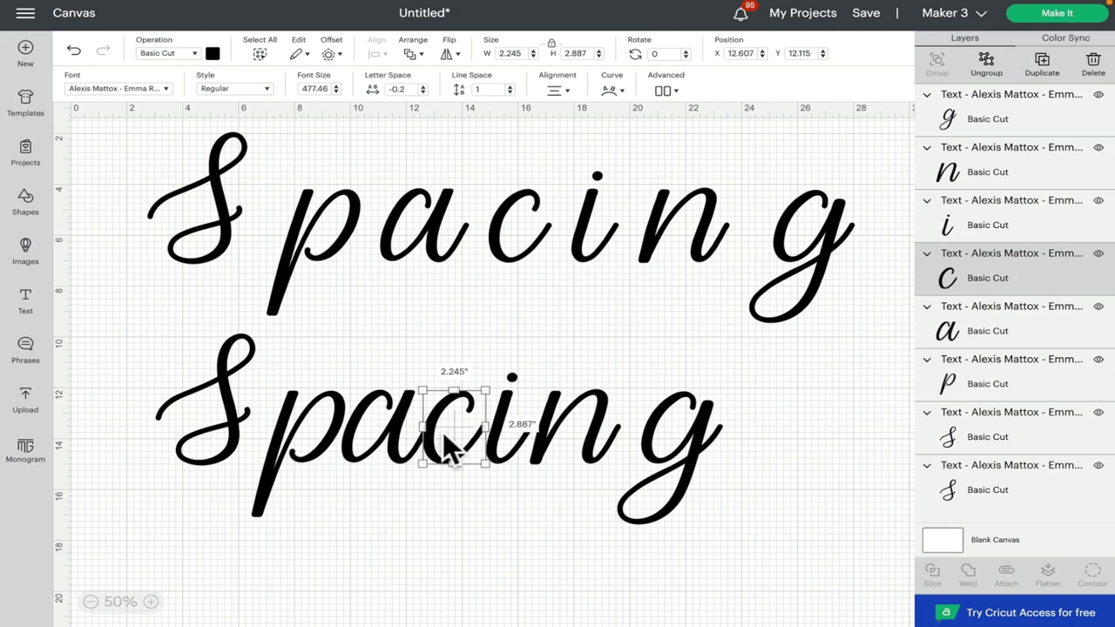
pyautogui.click(509, 439)
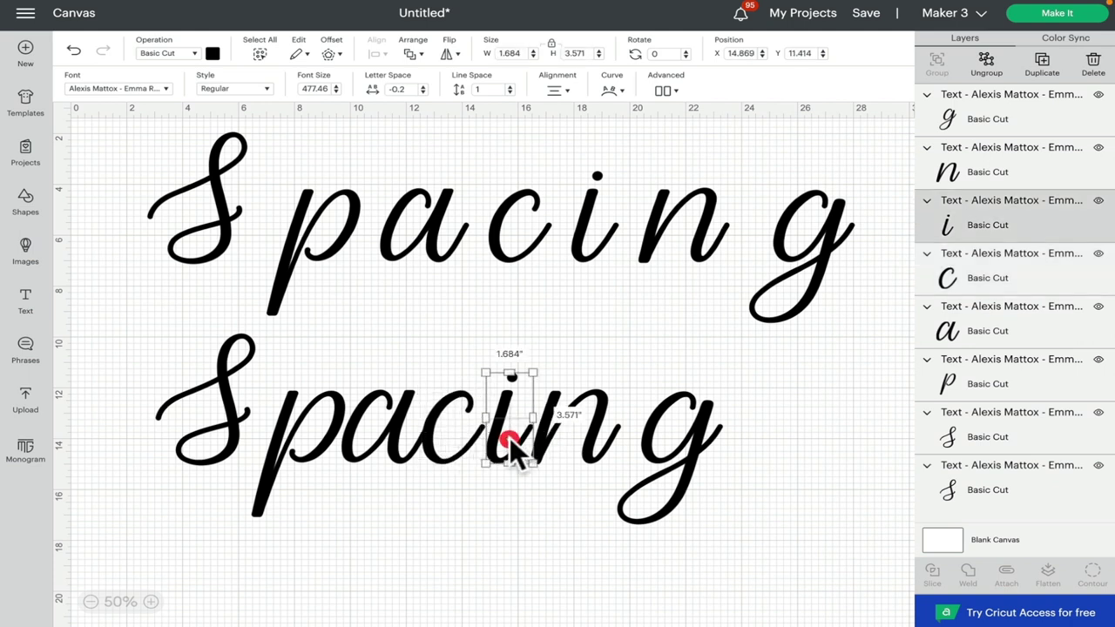
pyautogui.press('Left')
pyautogui.press('Left')
pyautogui.press('Left')
pyautogui.press('Left')
pyautogui.press('Left')
pyautogui.press('Left')
pyautogui.press('Left')
pyautogui.press('Left')
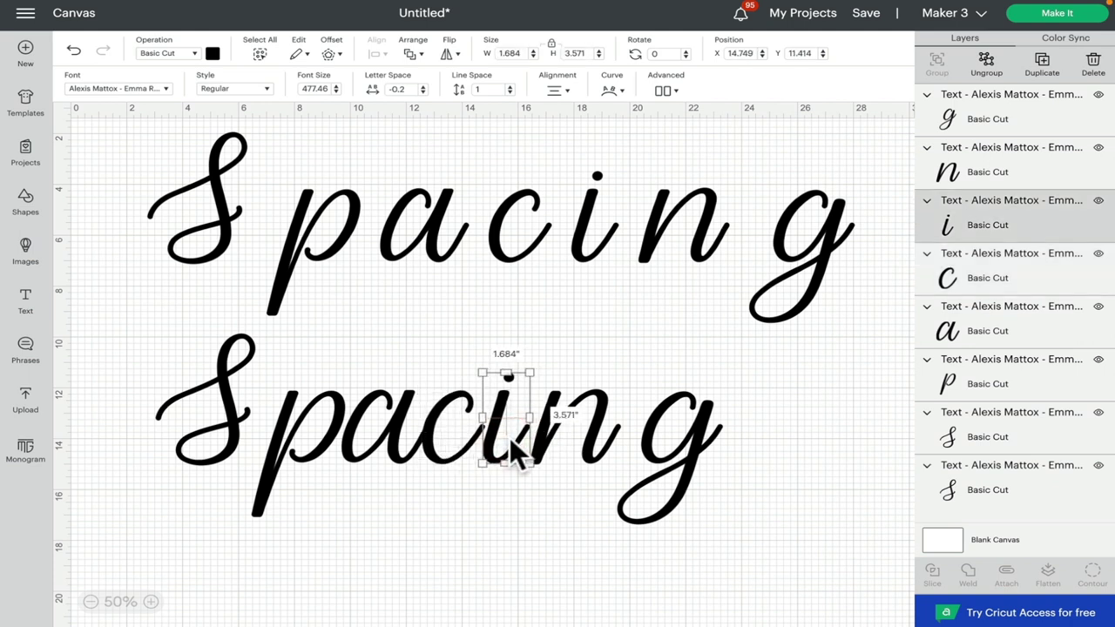
pyautogui.press('Left')
pyautogui.press('Left')
pyautogui.press('Left')
pyautogui.press('Left')
pyautogui.press('Left')
pyautogui.press('Left')
pyautogui.press('Left')
pyautogui.press('Left')
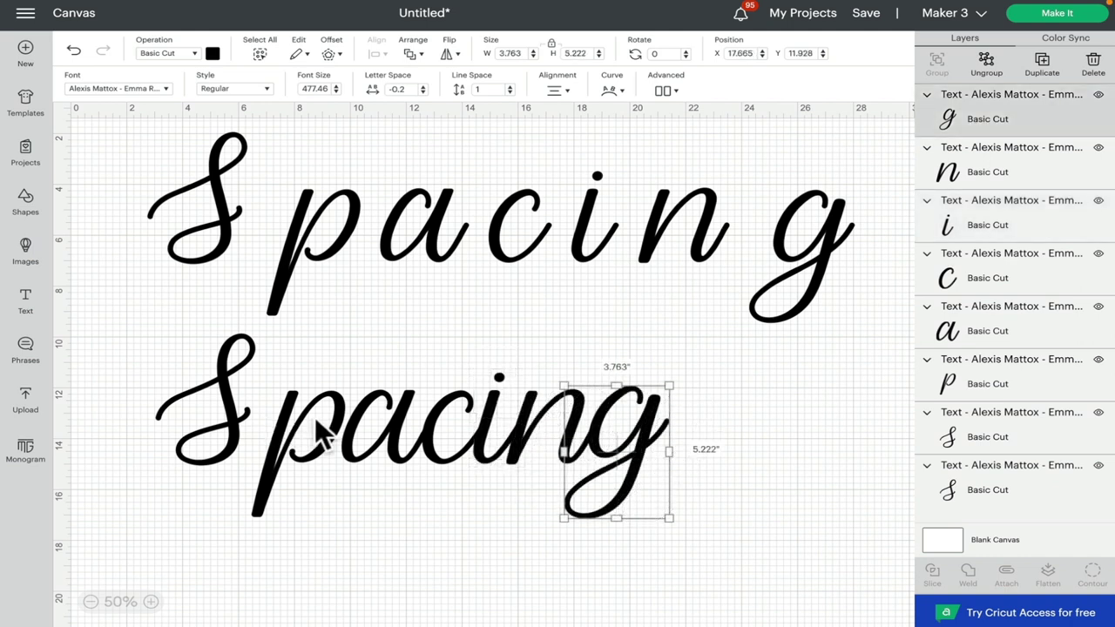
# - Nudge the first S three steps right toward the p, then deselect it
pyautogui.click(220, 449)
pyautogui.press('Right')
pyautogui.press('Right')
pyautogui.press('Right')
pyautogui.press('Right')
pyautogui.press('Right')
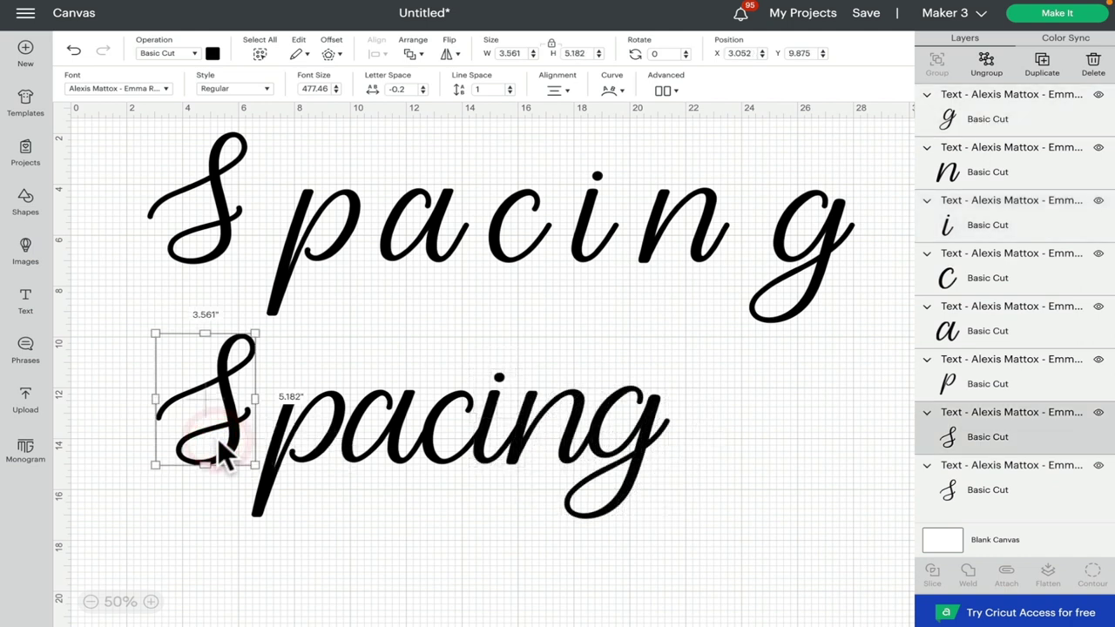
pyautogui.press('Right')
pyautogui.press('Right')
pyautogui.press('Right')
pyautogui.press('Right')
pyautogui.press('Right')
pyautogui.press('Right')
pyautogui.press('Right')
pyautogui.press('Right')
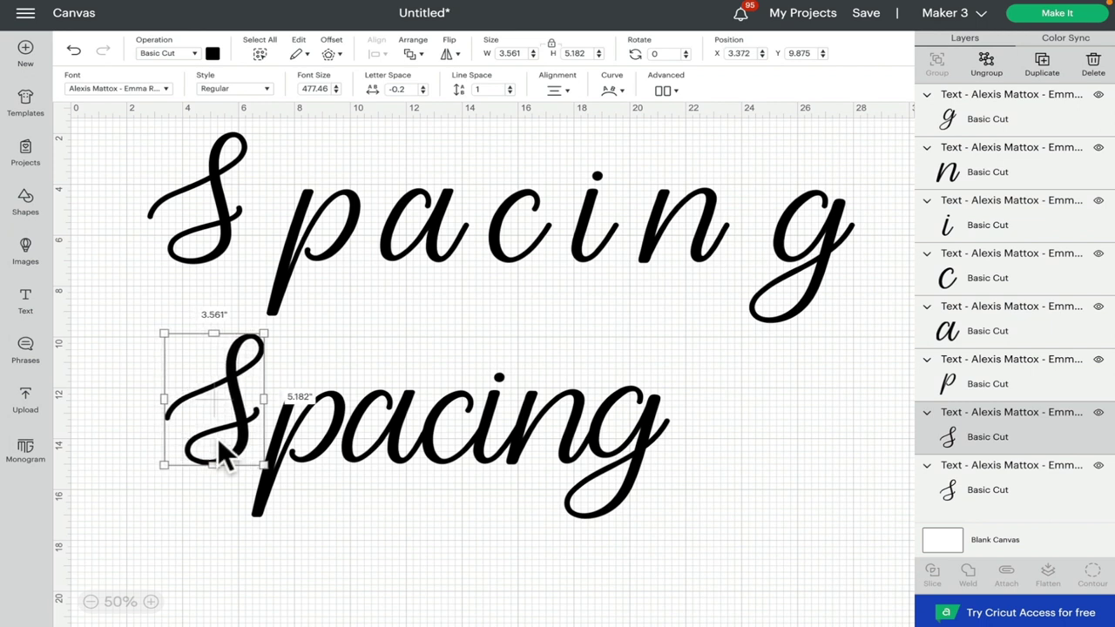
pyautogui.press('Right')
pyautogui.press('Right')
pyautogui.press('Right')
pyautogui.press('Right')
pyautogui.press('Right')
pyautogui.press('Right')
pyautogui.press('Right')
pyautogui.press('Right')
pyautogui.press('Right')
pyautogui.press('Right')
pyautogui.press('Right')
pyautogui.press('Right')
pyautogui.click(768, 452)
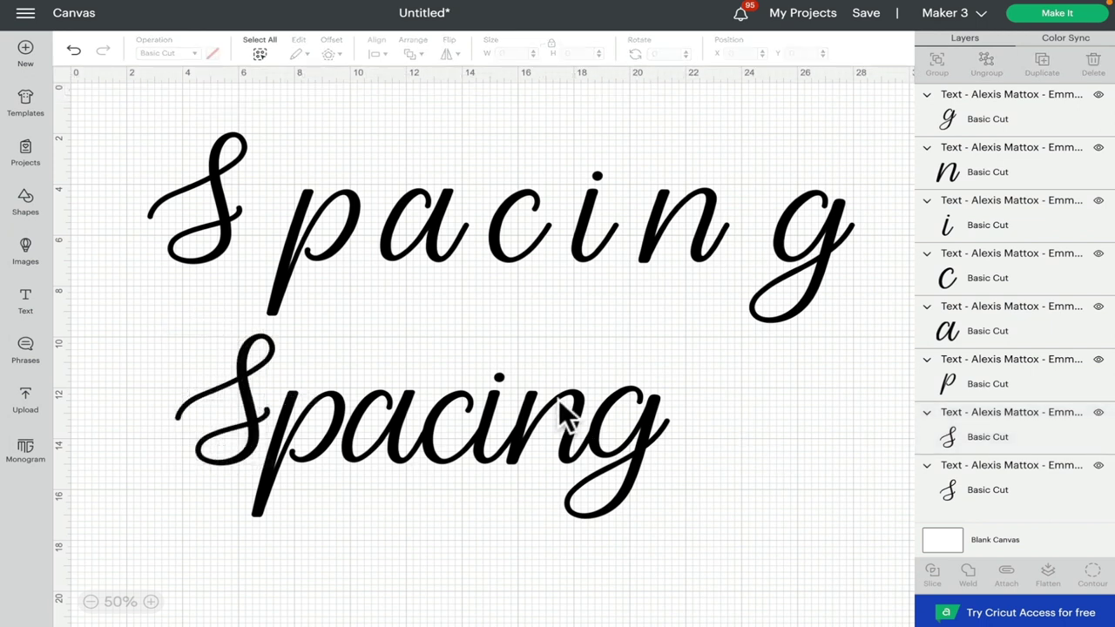
pyautogui.click(1058, 13)
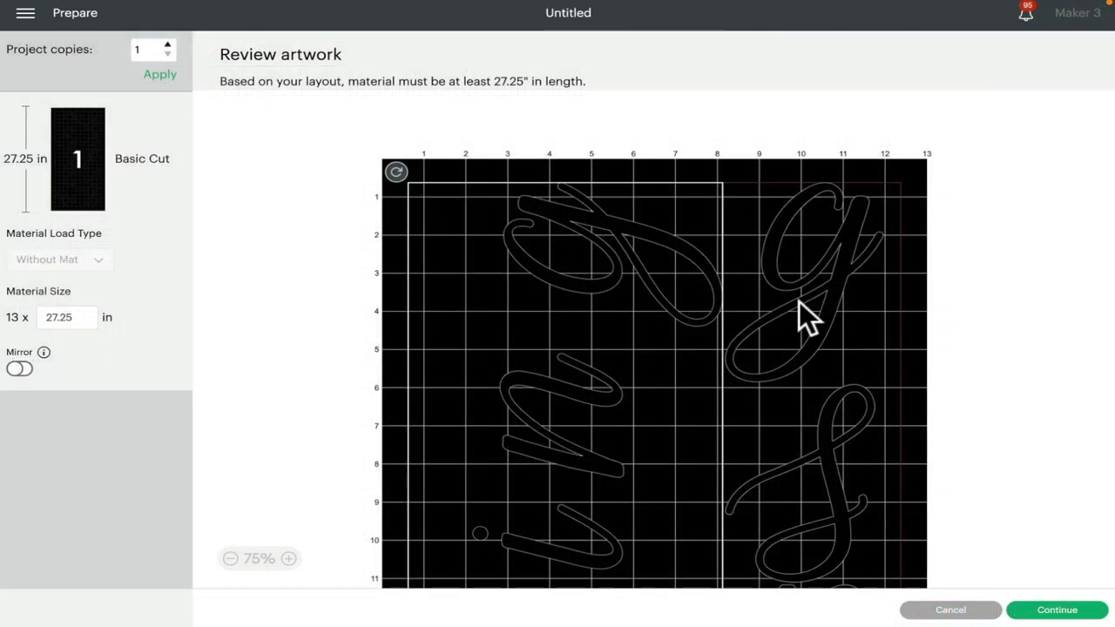
pyautogui.click(799, 302)
pyautogui.click(818, 466)
pyautogui.scroll(-5, 818, 467)
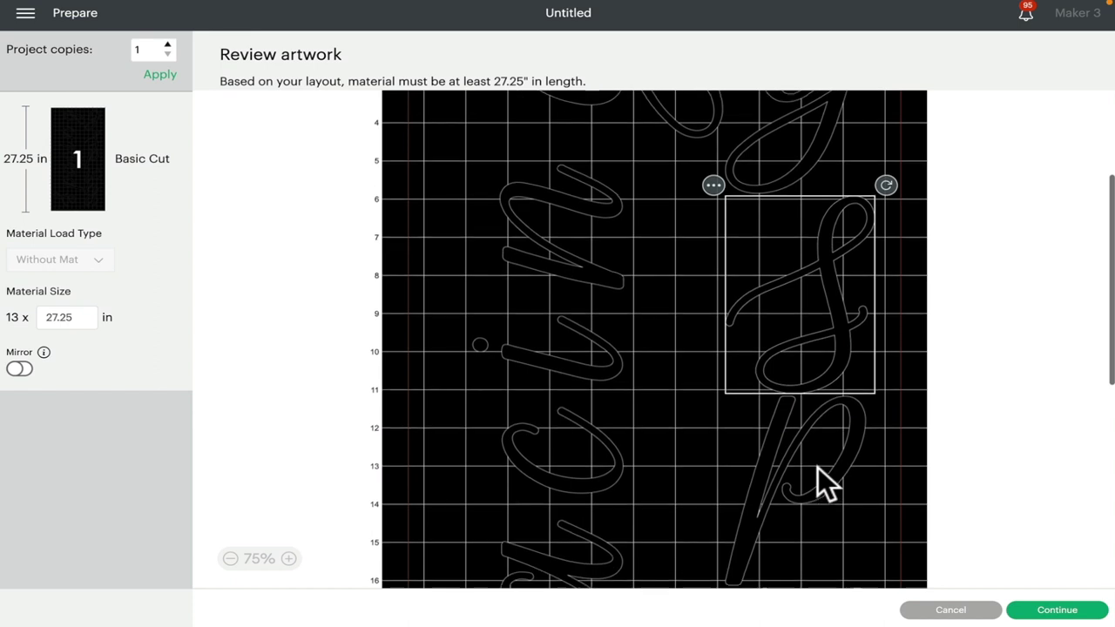
pyautogui.click(795, 470)
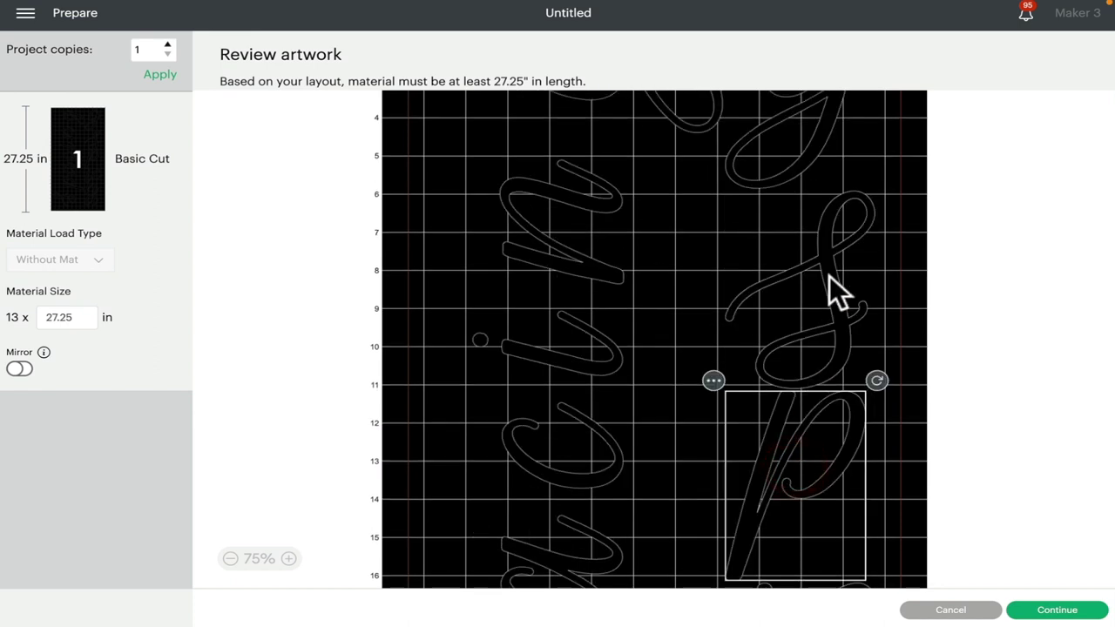
pyautogui.click(827, 277)
pyautogui.click(781, 150)
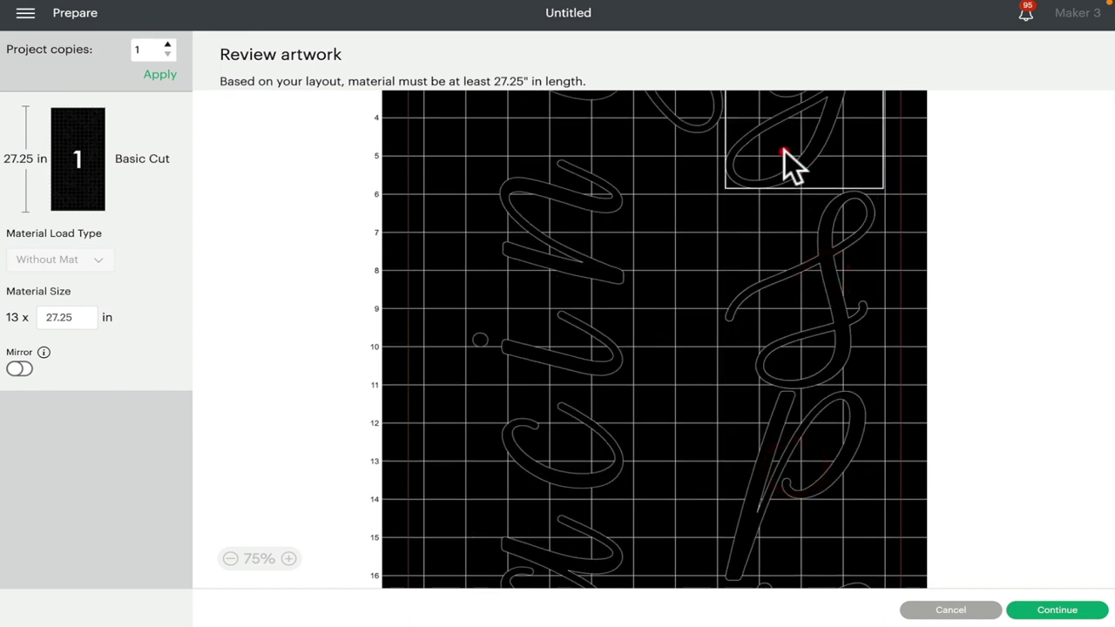
pyautogui.click(816, 478)
pyautogui.click(967, 610)
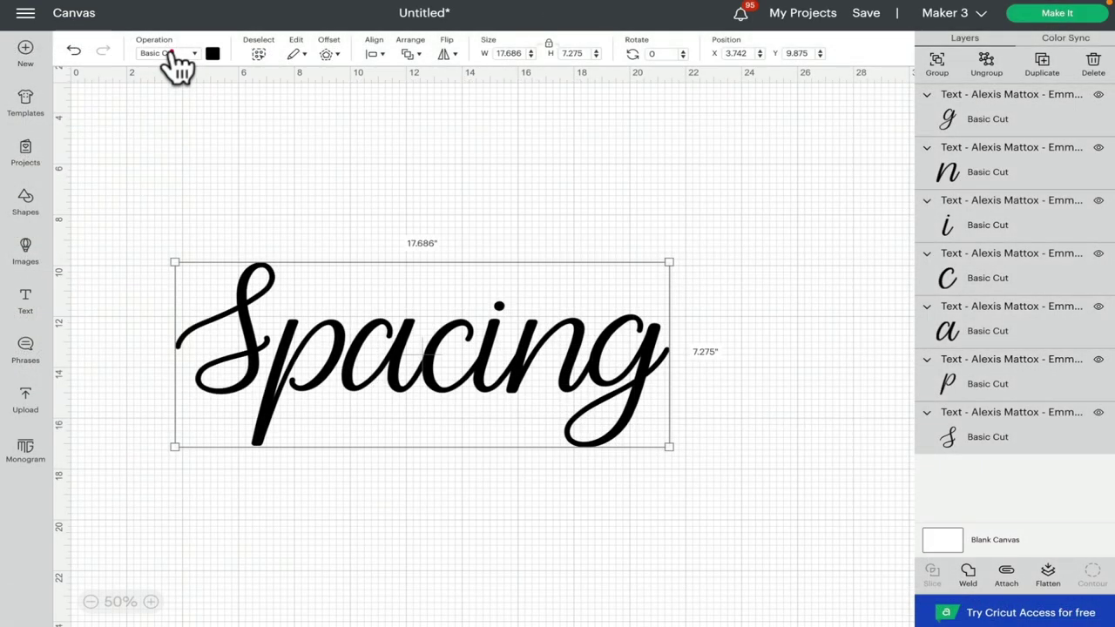
# - Set the letters to Pen, attach all of them, and open the Make It preview
pyautogui.click(172, 54)
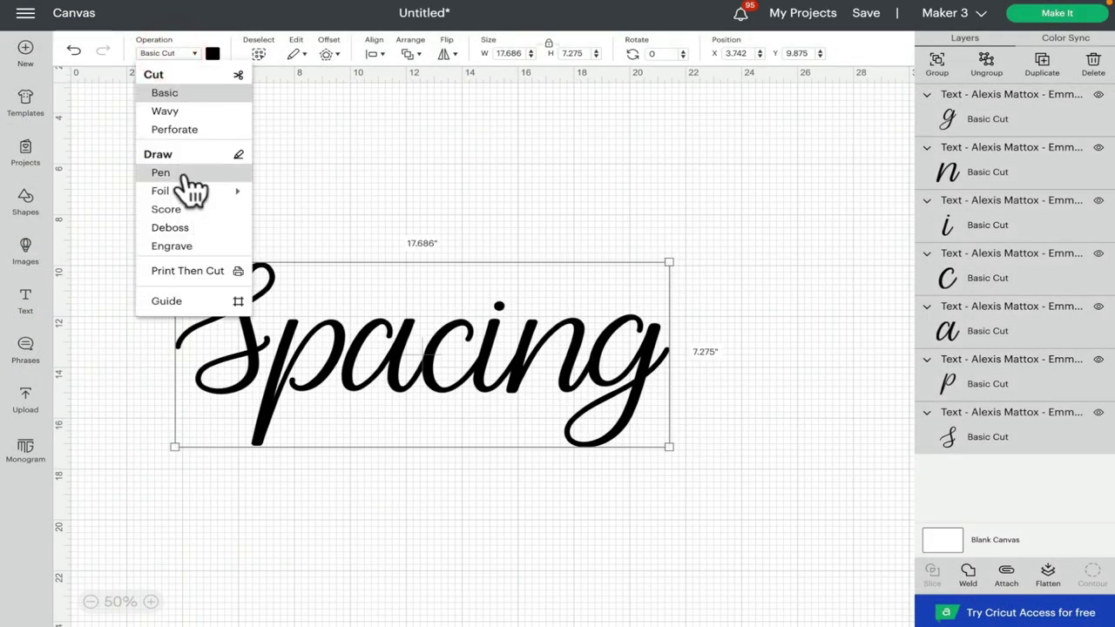
pyautogui.click(185, 174)
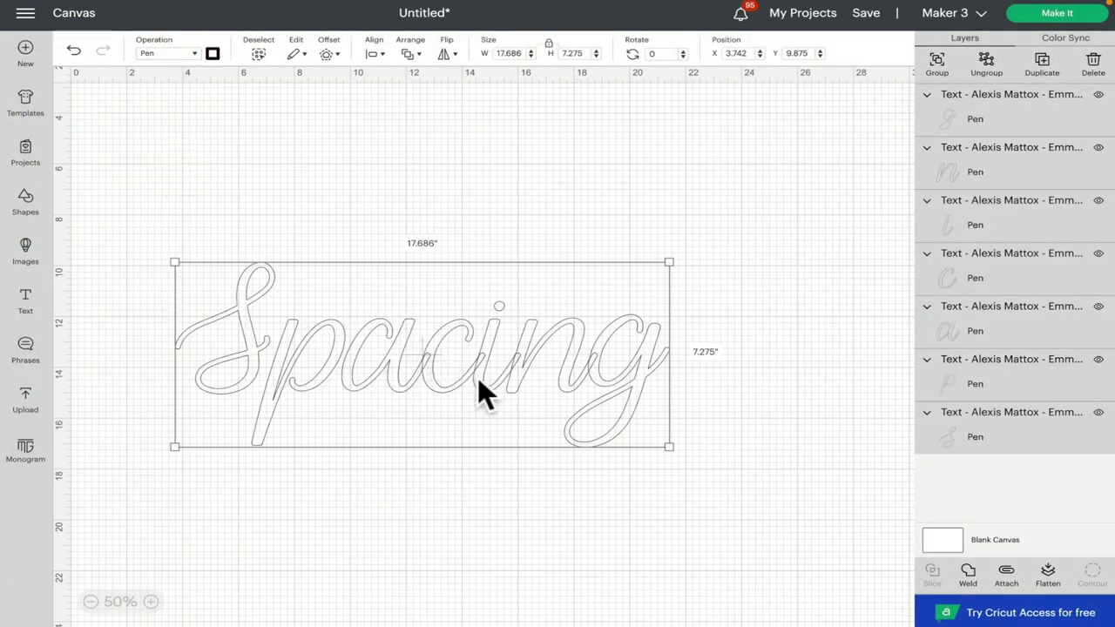
pyautogui.moveTo(157, 265); pyautogui.dragTo(822, 485)
pyautogui.click(1007, 575)
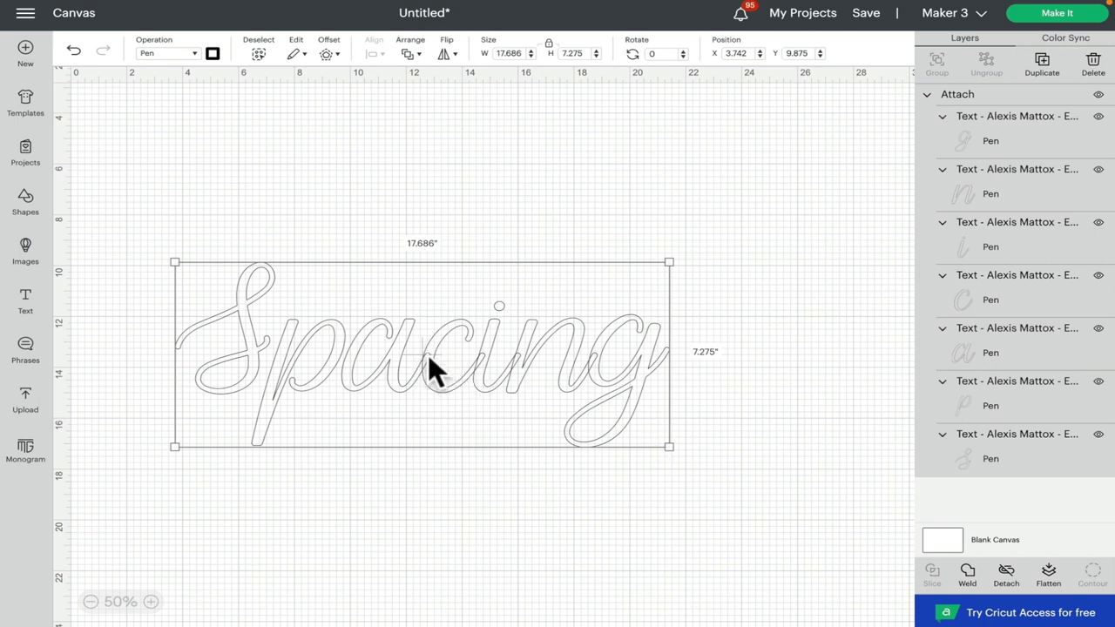
pyautogui.click(1070, 21)
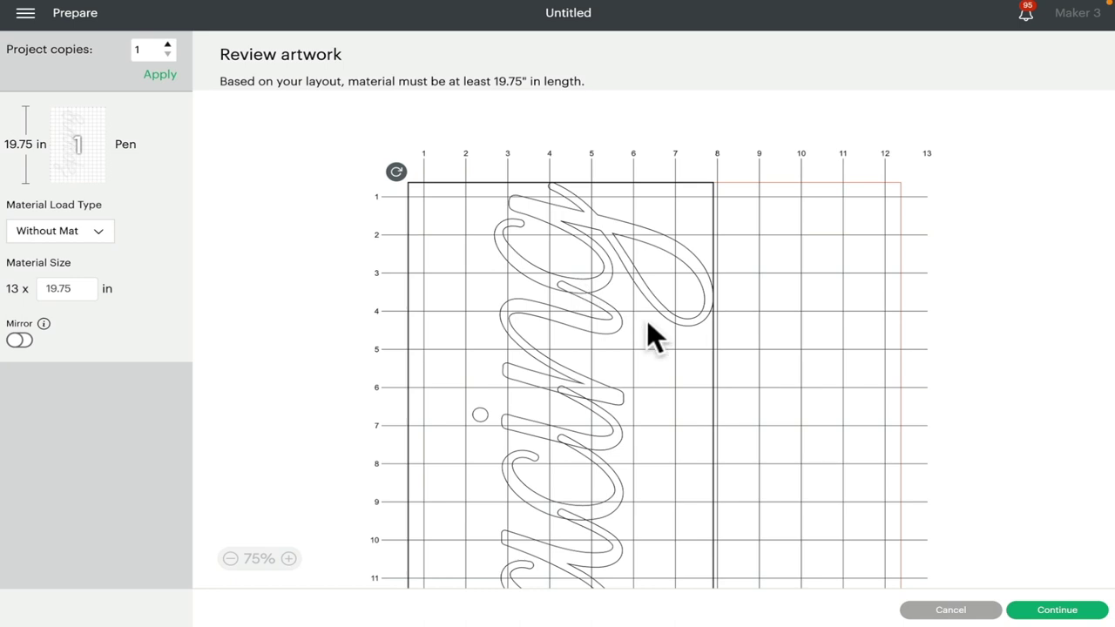
pyautogui.click(970, 615)
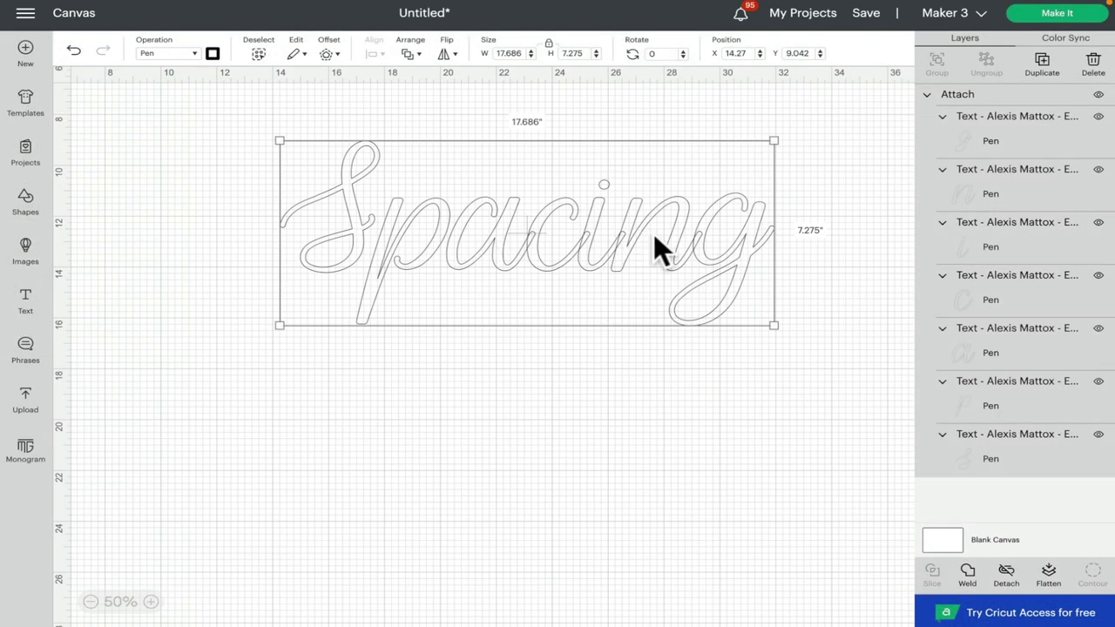
# - Weld the letters, shift the Weld Result left and down, and set it to Basic Cut
pyautogui.click(966, 575)
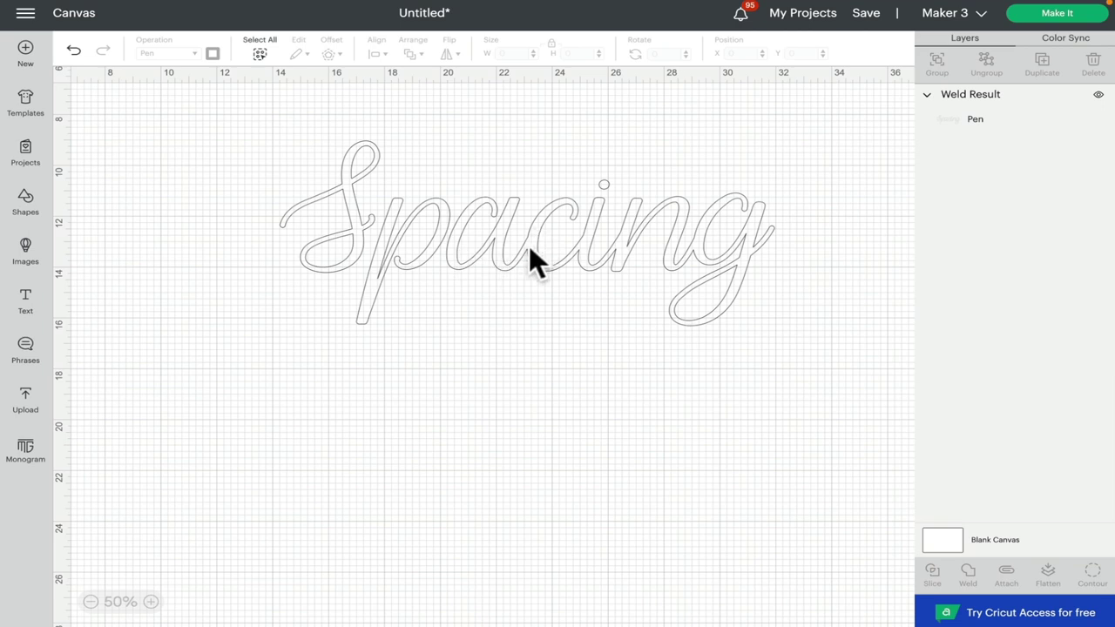
pyautogui.moveTo(528, 245); pyautogui.dragTo(457, 257)
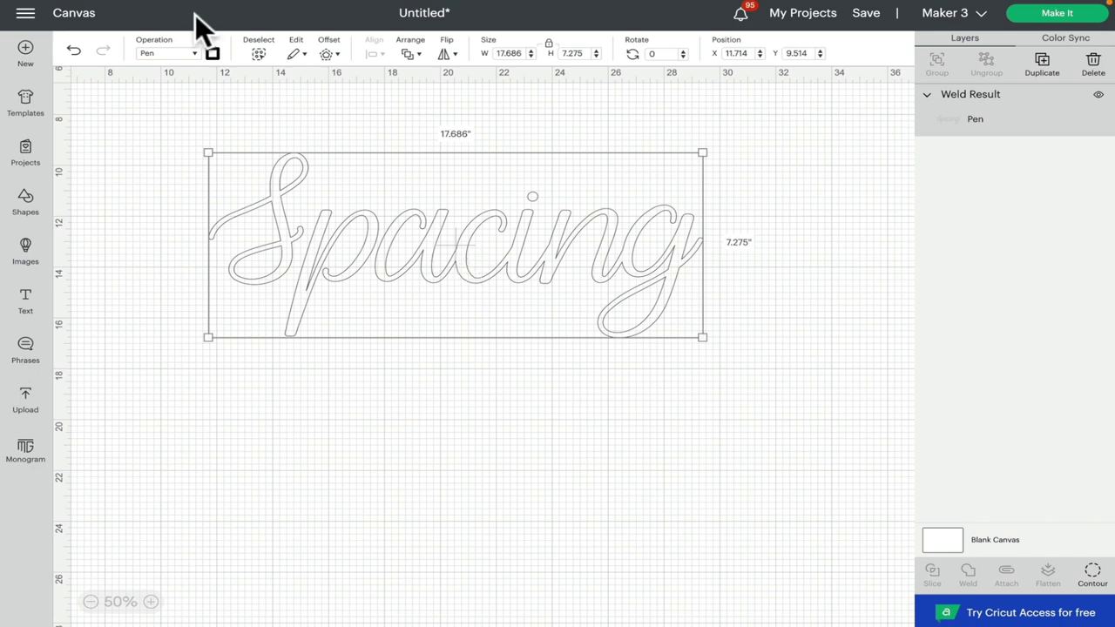
pyautogui.click(178, 55)
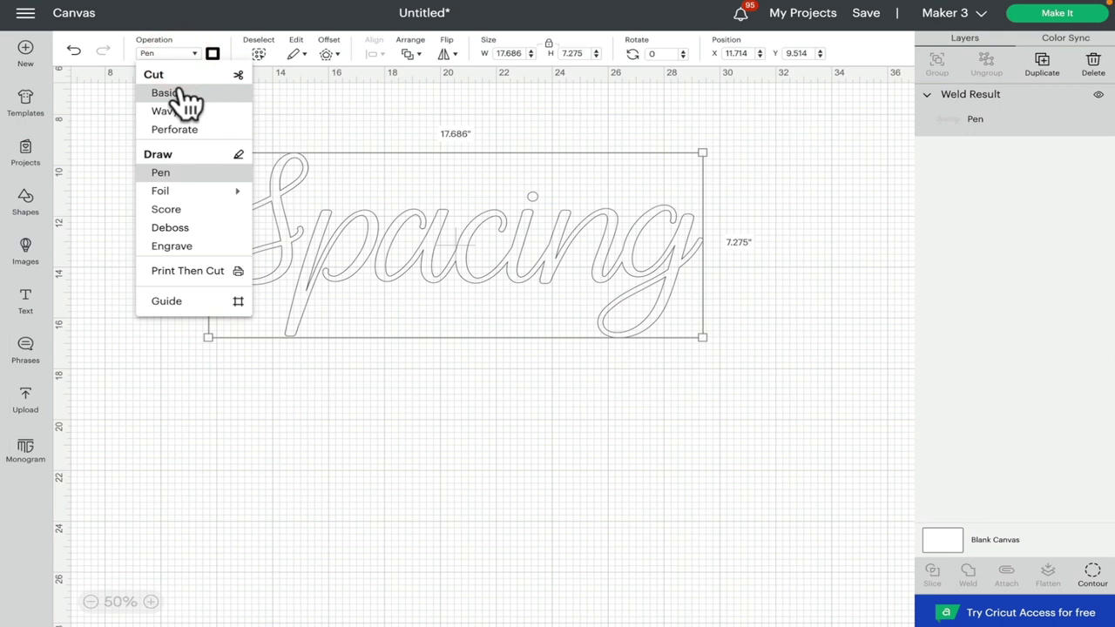
pyautogui.click(182, 91)
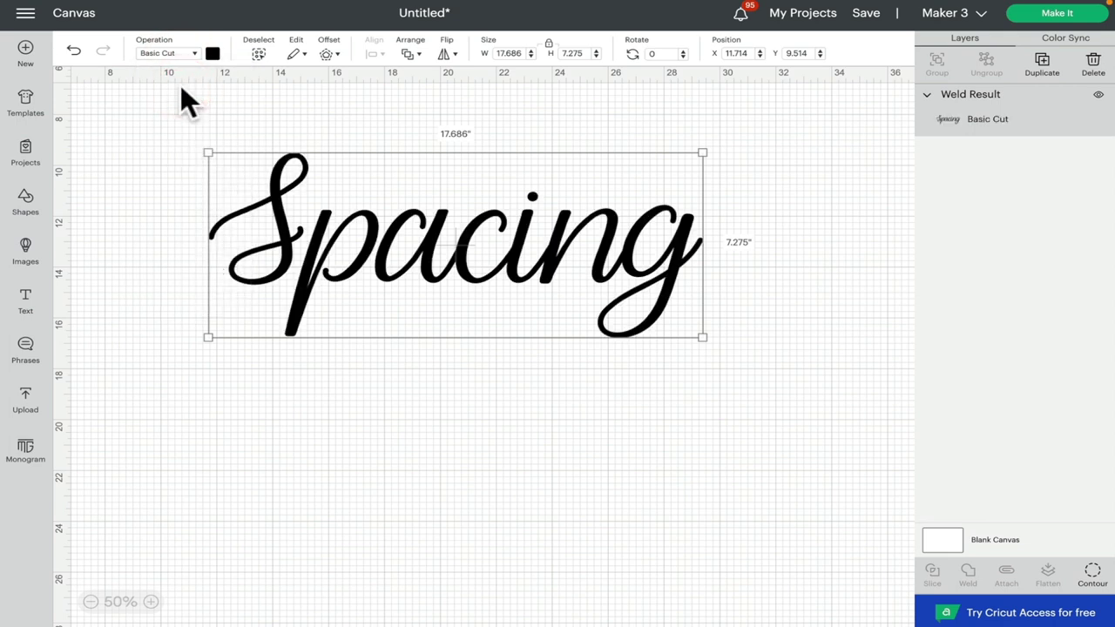